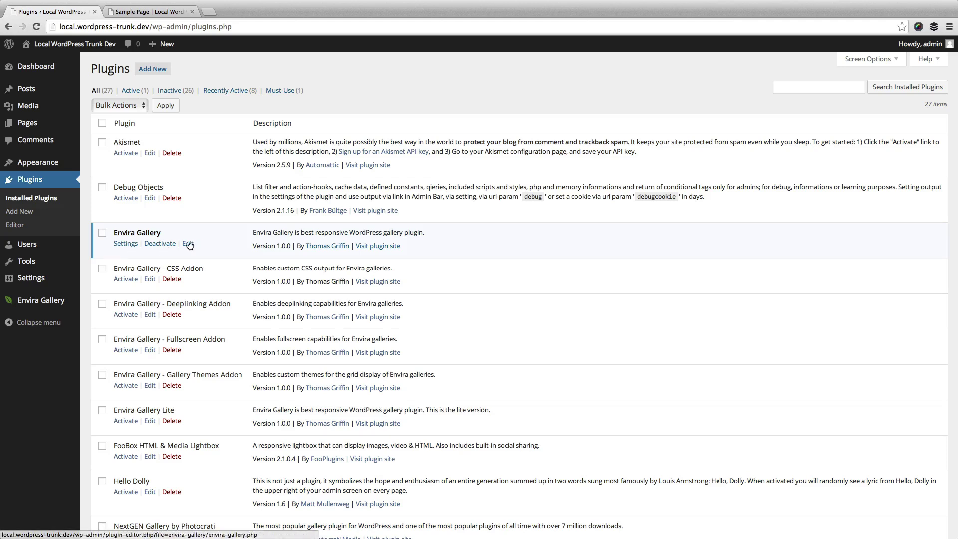
- Start a new Envira gallery titled 'Sample Gallery'
mouse_move(54, 301)
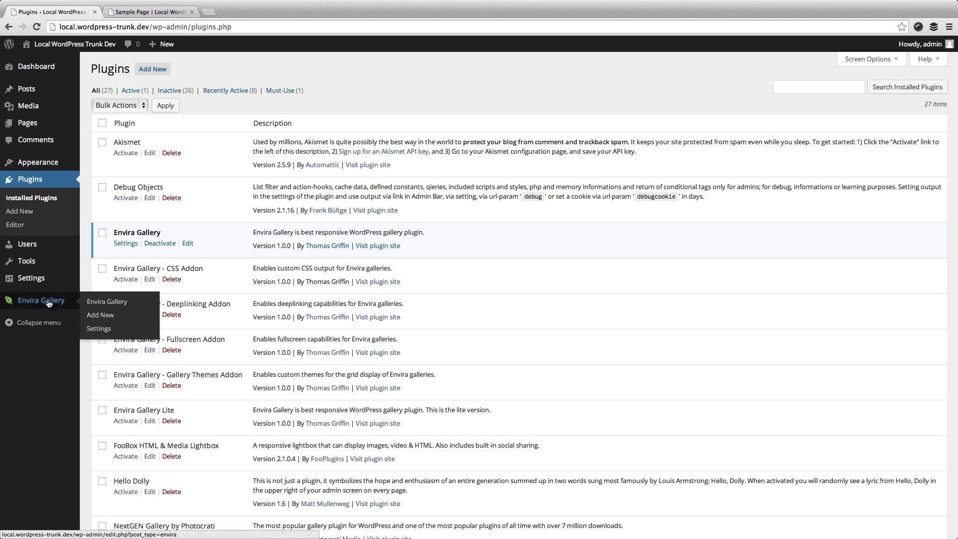
click(43, 302)
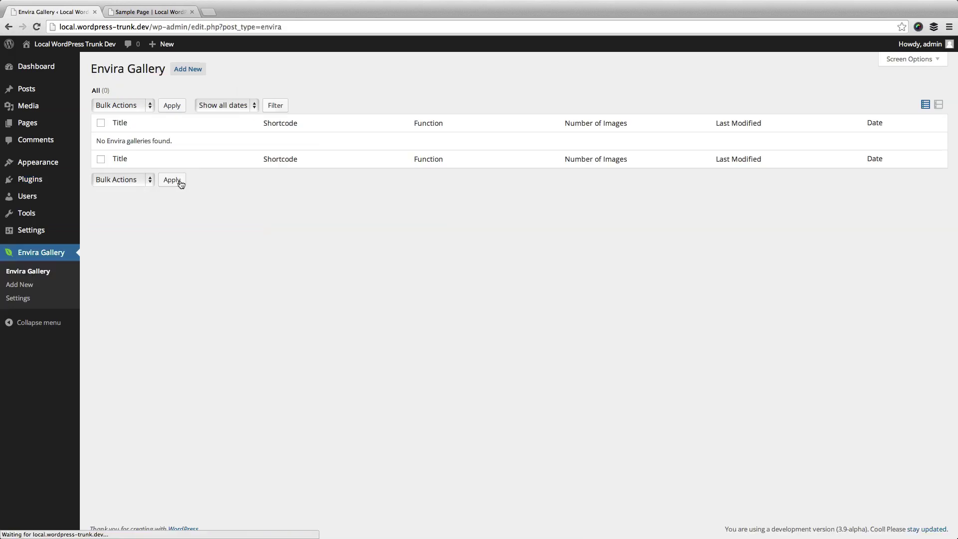
click(187, 69)
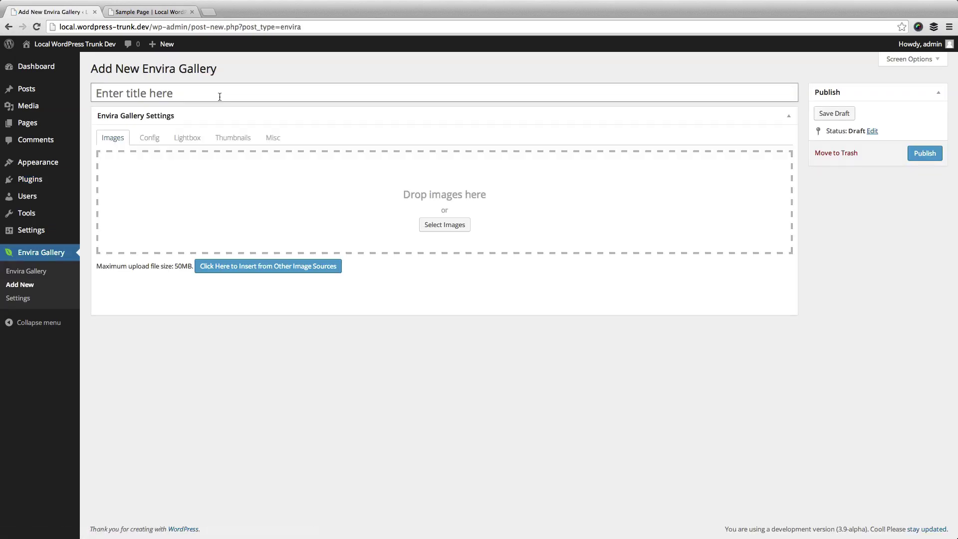
text(Sample Gallery)
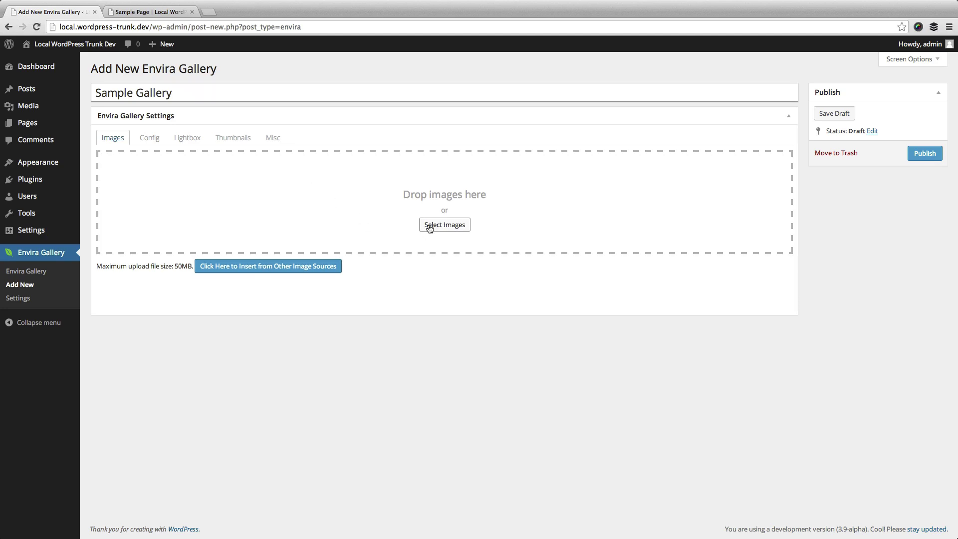
- Insert eight car images from the media library into the gallery
click(264, 267)
click(124, 157)
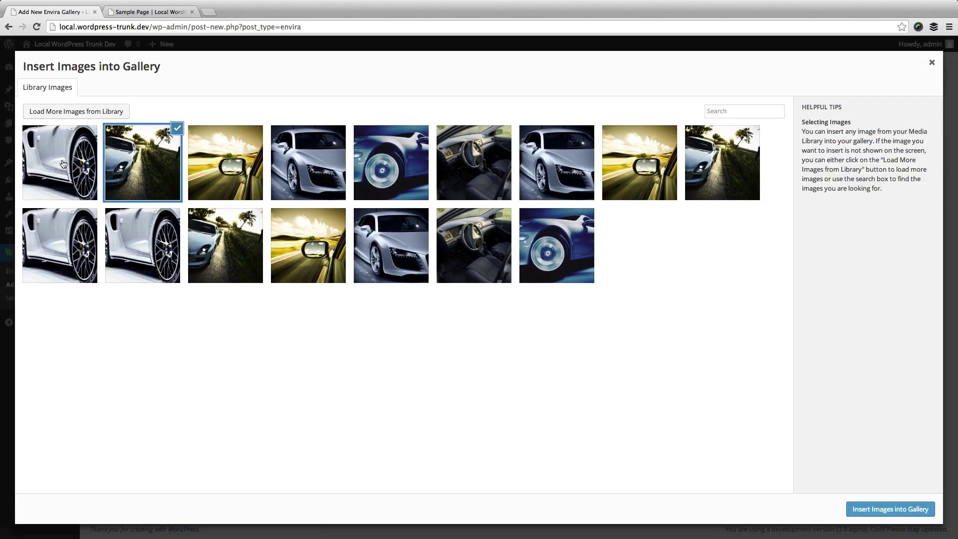
click(64, 164)
click(228, 166)
click(297, 164)
click(401, 160)
click(468, 157)
click(559, 156)
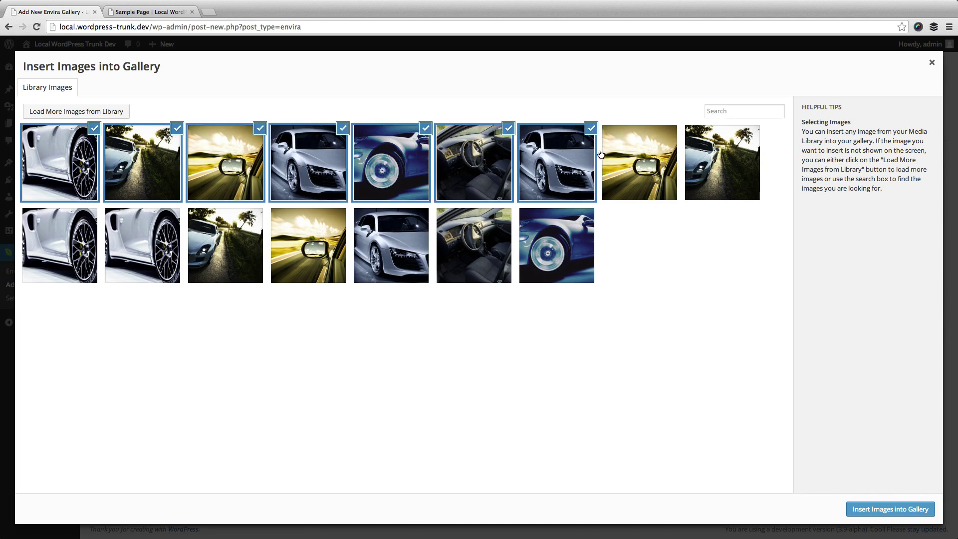
click(628, 154)
click(890, 509)
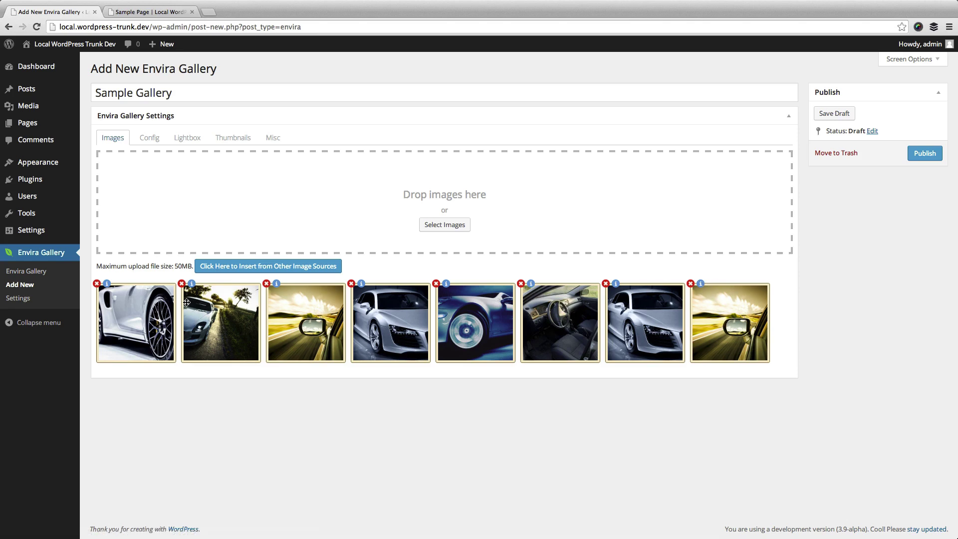
- Check the first image's details, then set Number of Gallery Columns to Two Columns
click(106, 283)
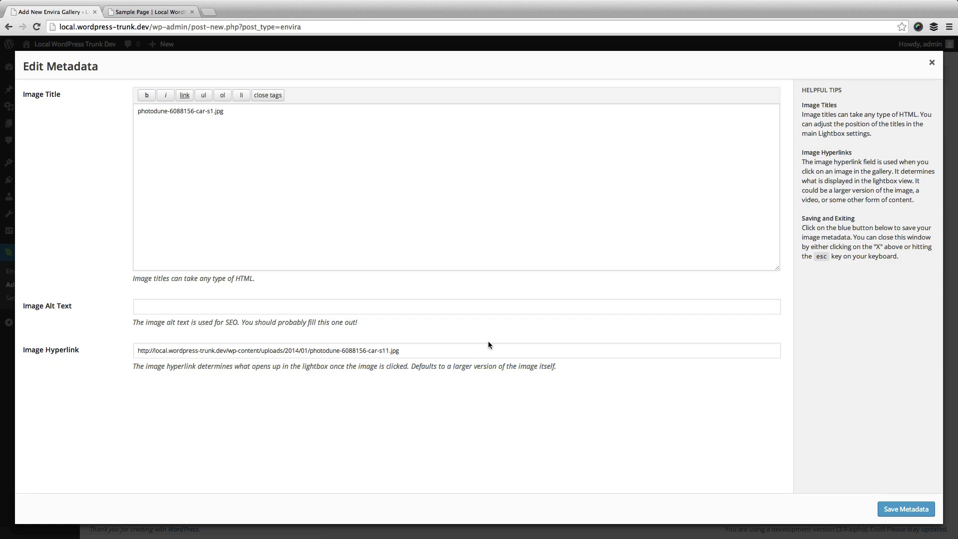
click(932, 67)
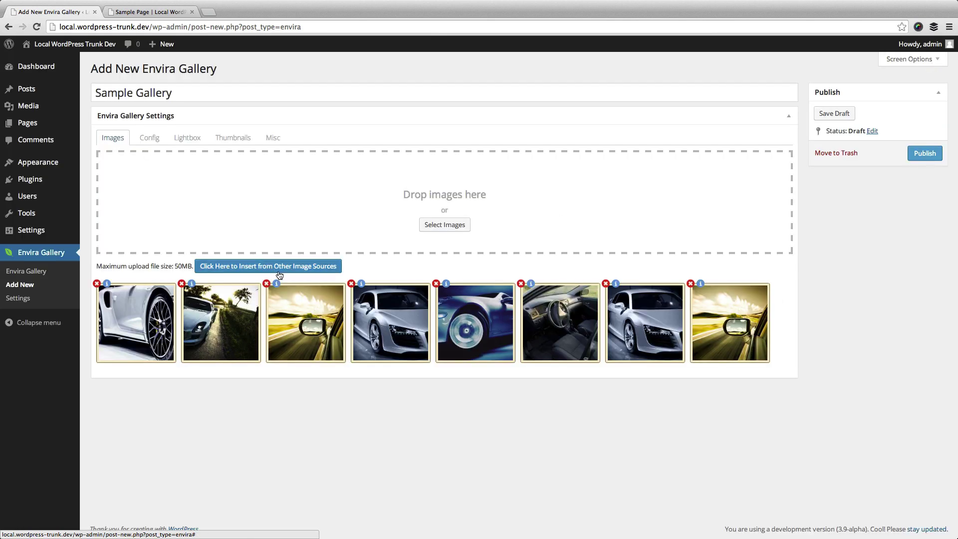
click(150, 137)
click(253, 184)
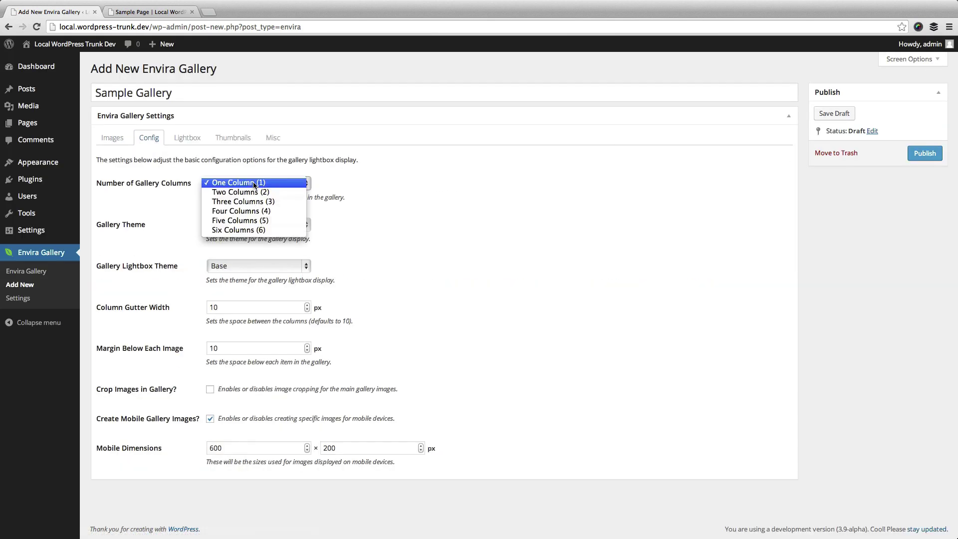
click(254, 192)
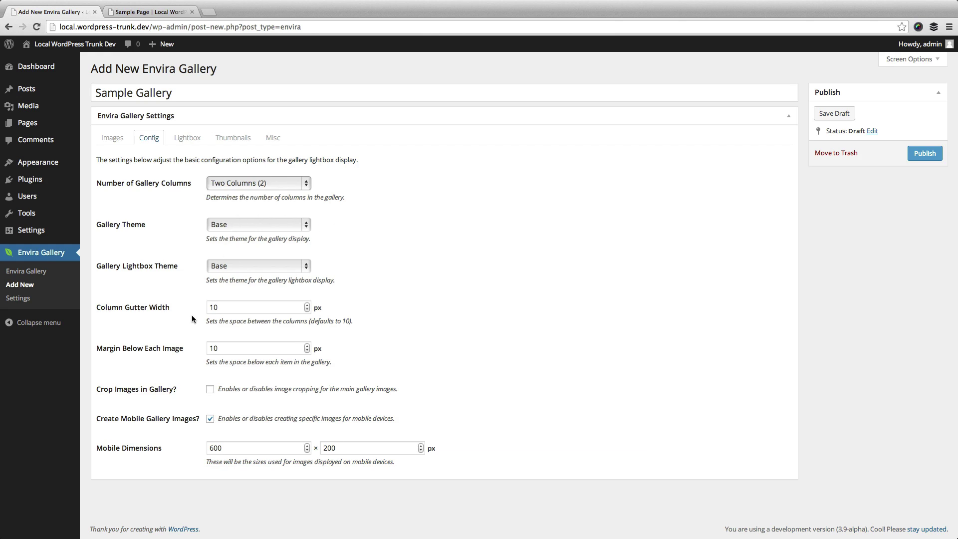
- Review the gallery's Lightbox, Thumbnails and Misc settings
click(188, 142)
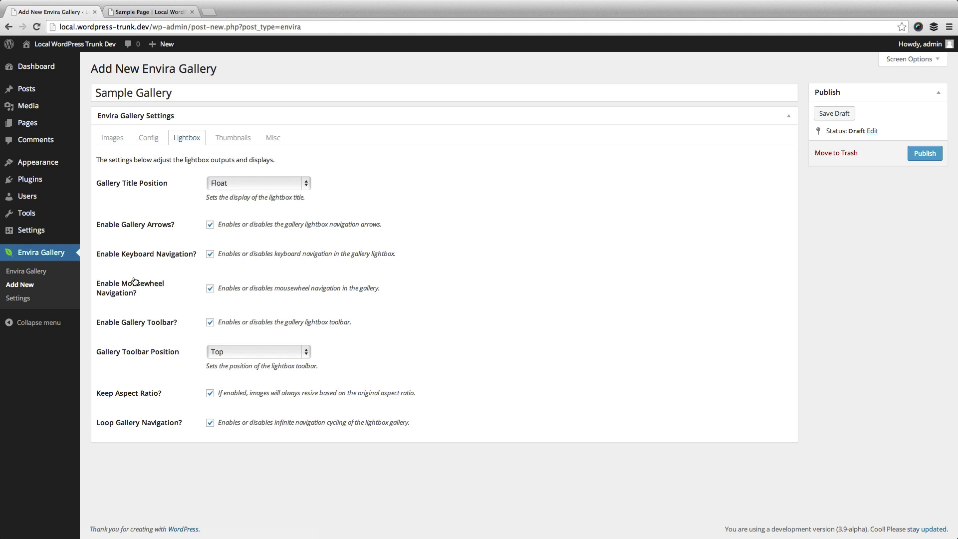
click(233, 140)
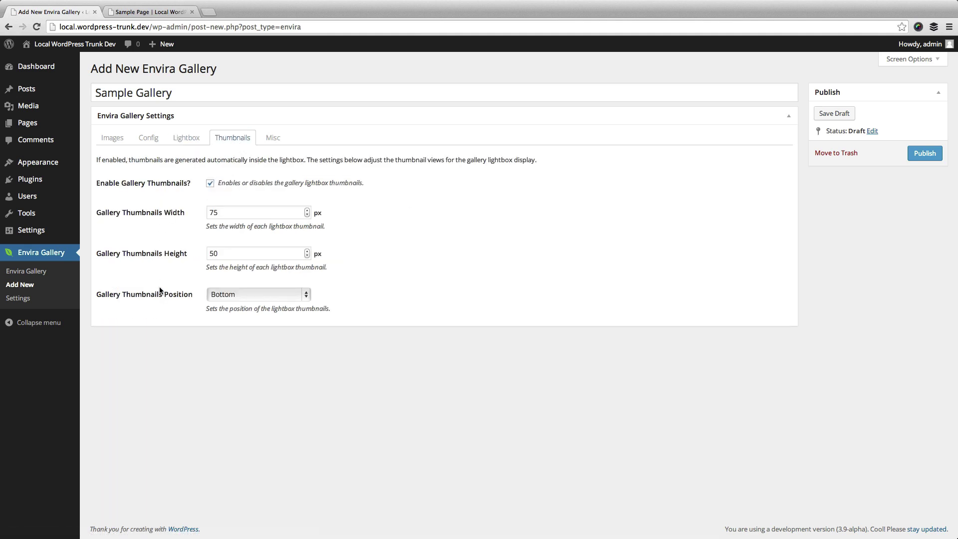
click(269, 140)
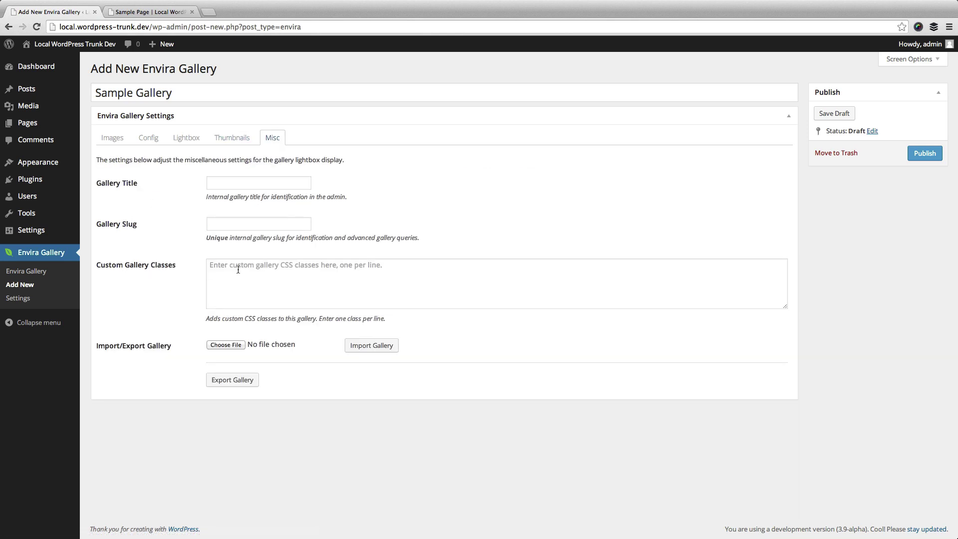
- Publish Sample Gallery, then hide and restore the shortcode overlay
click(926, 154)
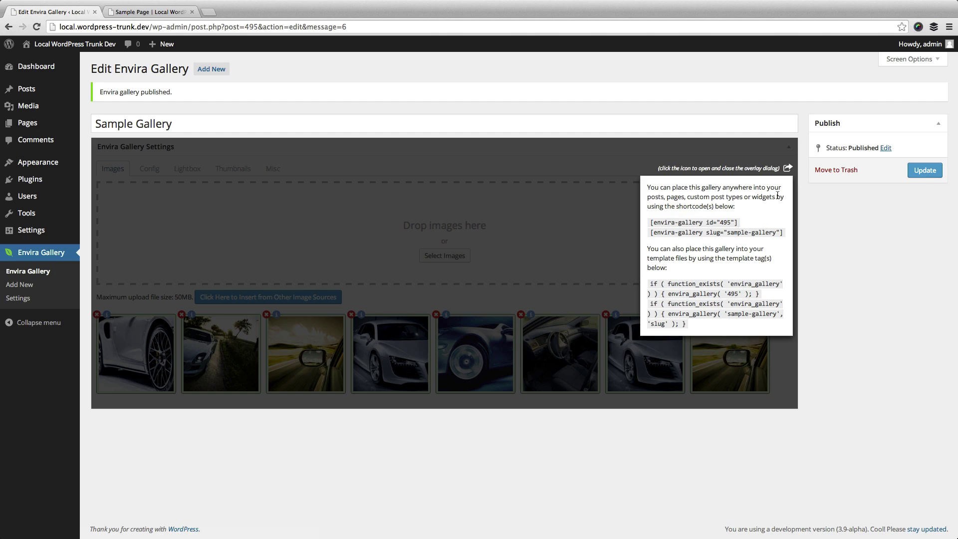
click(788, 169)
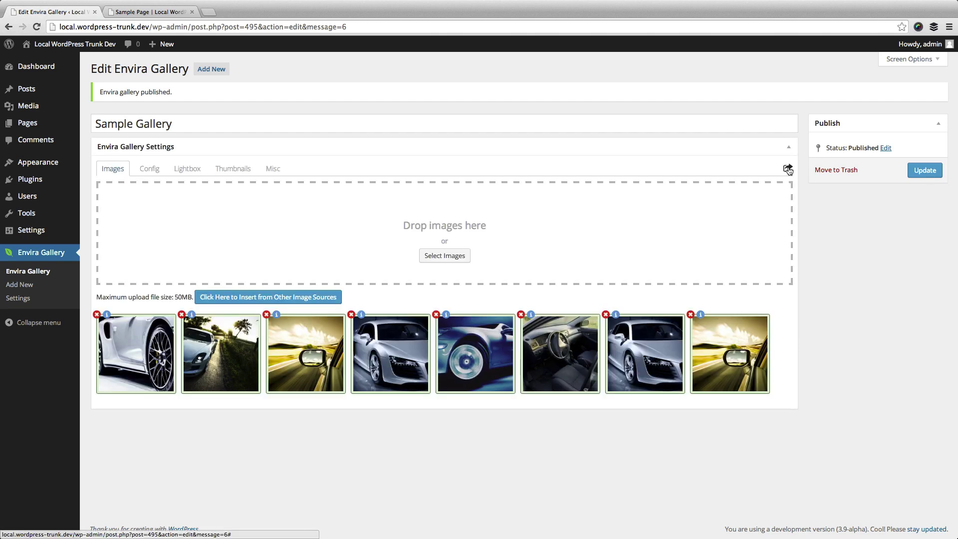
click(788, 169)
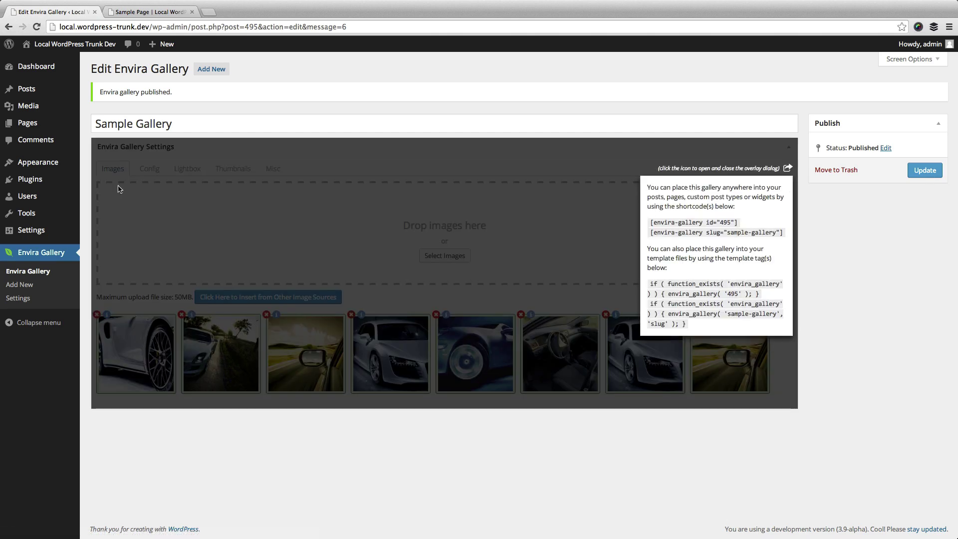
- Add an Envira Gallery widget titled Sample Gallery to Main Sidebar and save it
mouse_move(68, 163)
click(100, 193)
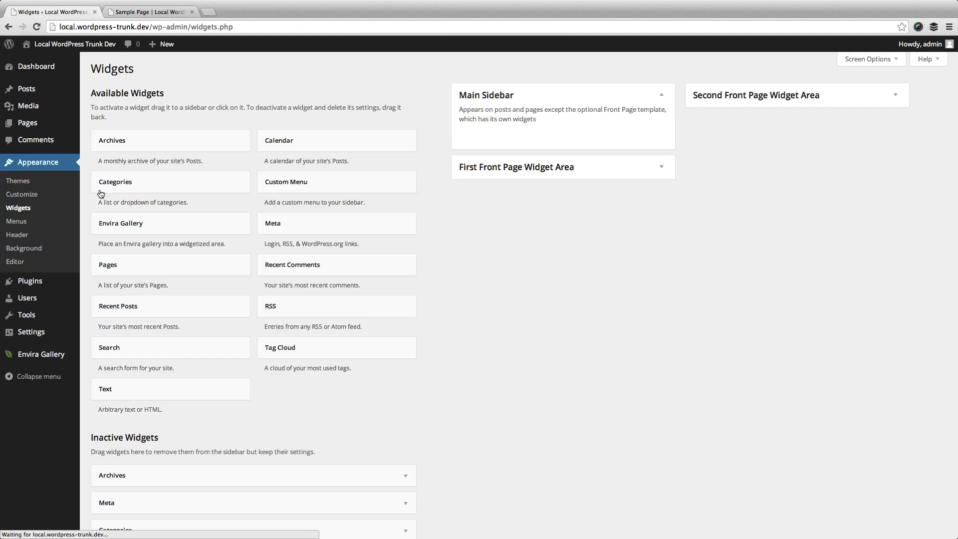
click(181, 228)
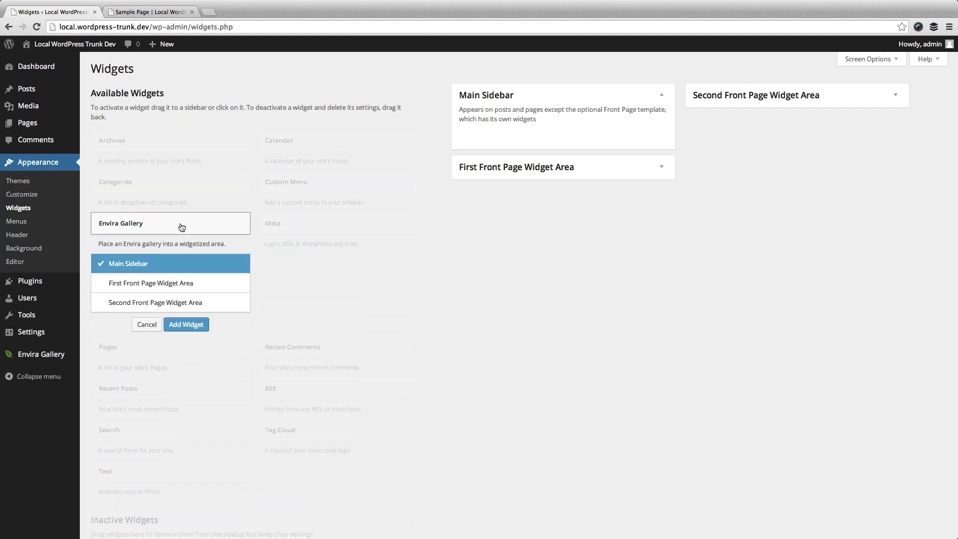
click(187, 325)
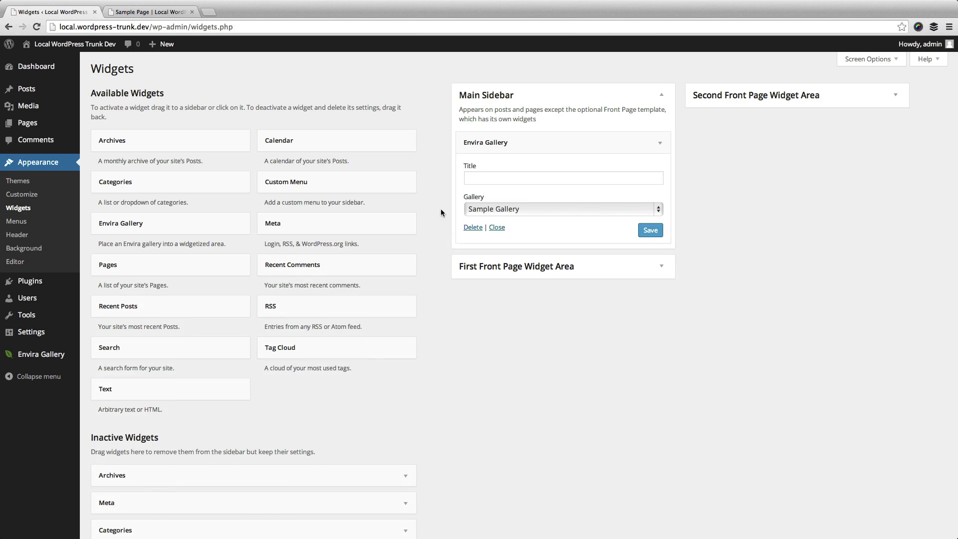
click(517, 207)
click(505, 178)
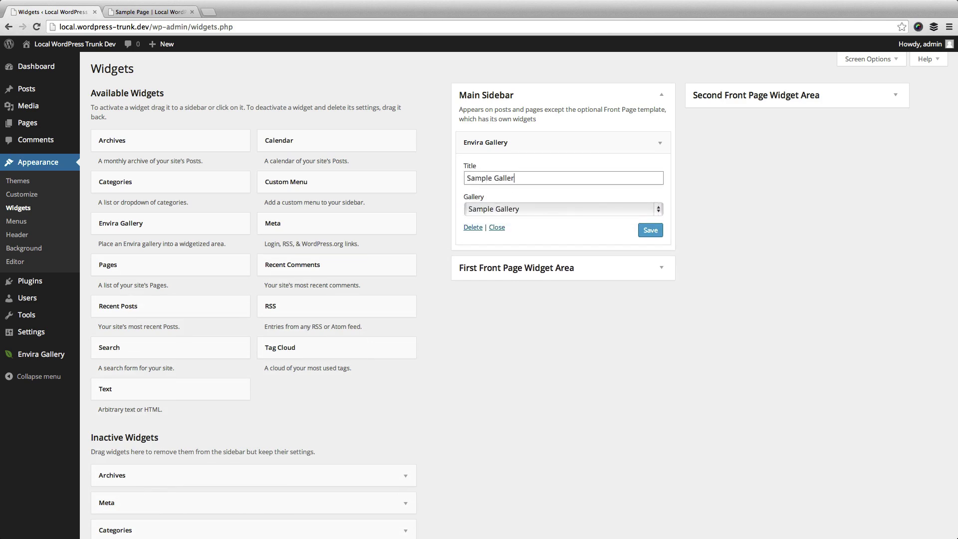
click(651, 230)
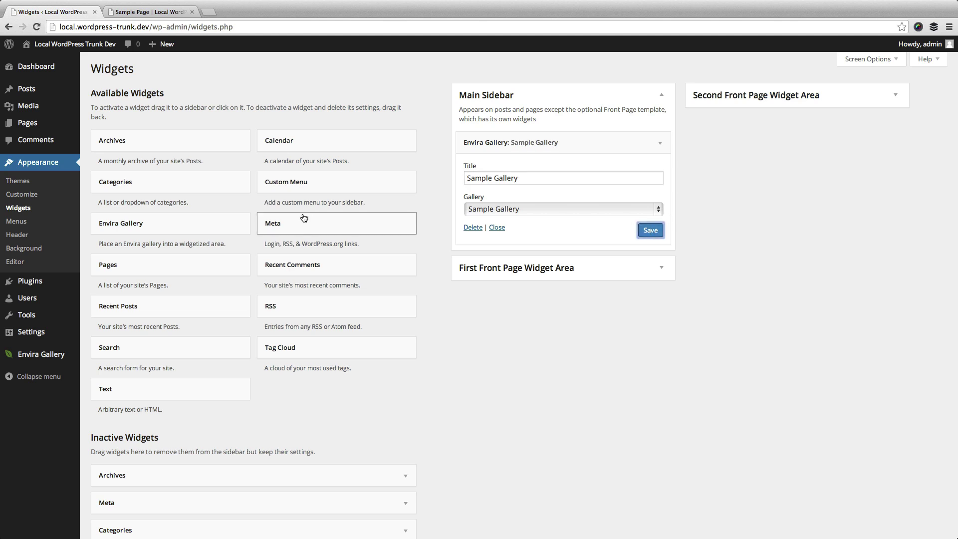
click(31, 123)
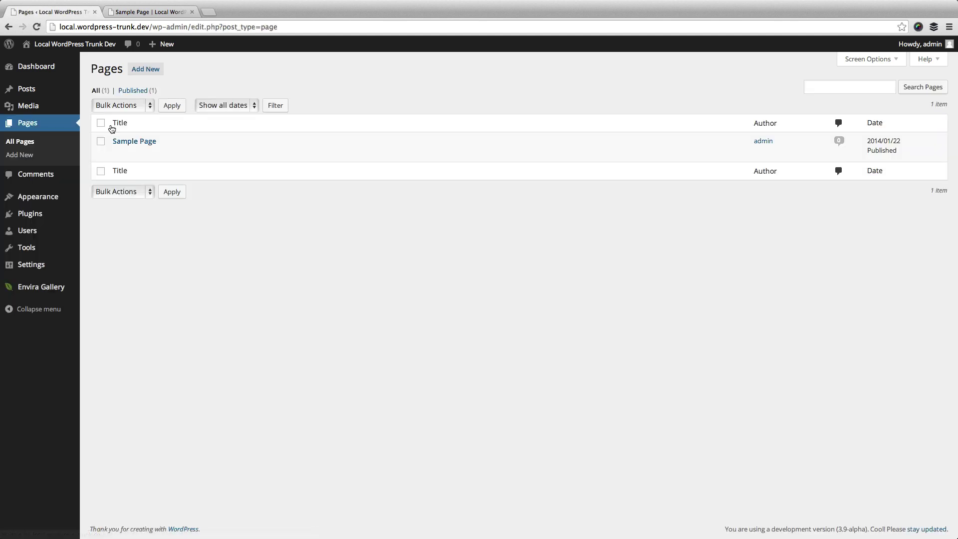
- Add four car photos (road mirror, silver car, interior, blue wheel) to Sample Page's gallery
click(128, 144)
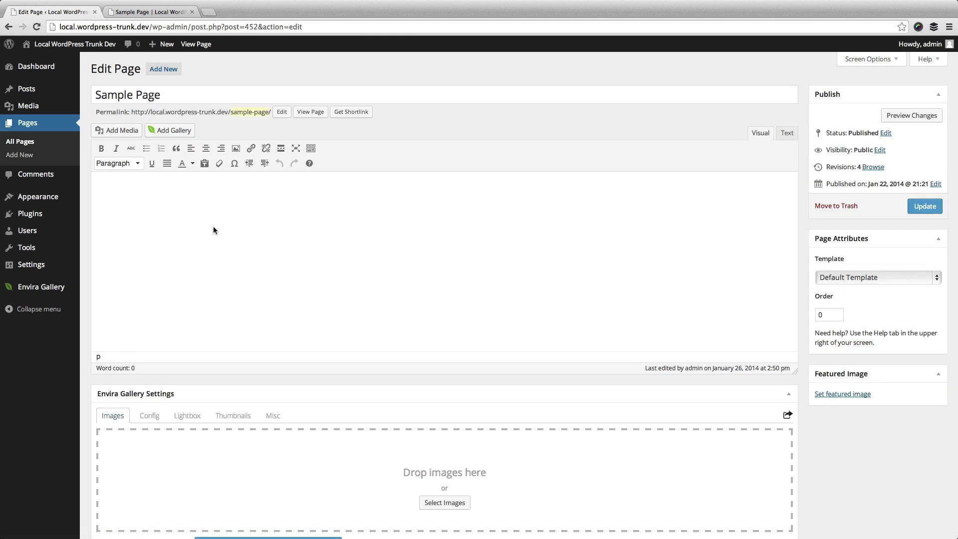
scroll(215, 230, down, 4)
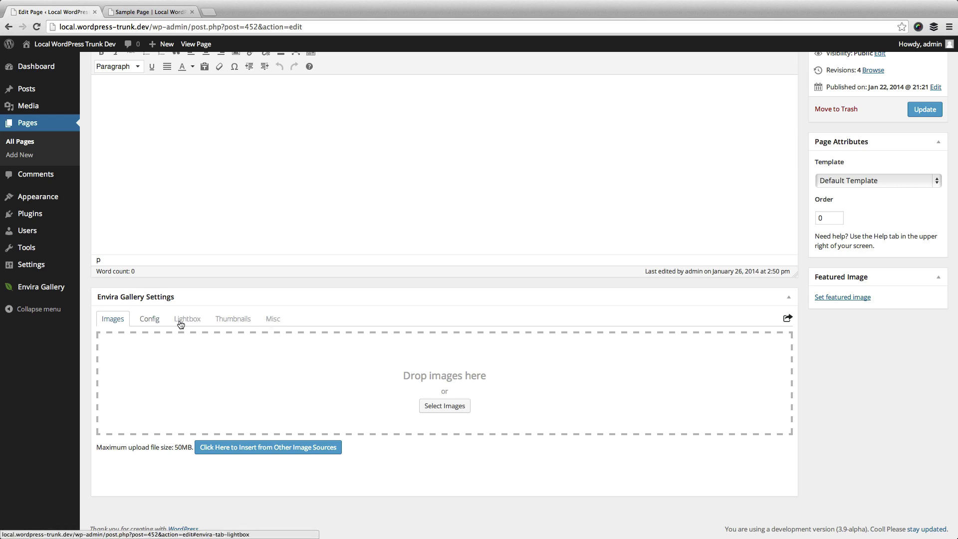
click(302, 447)
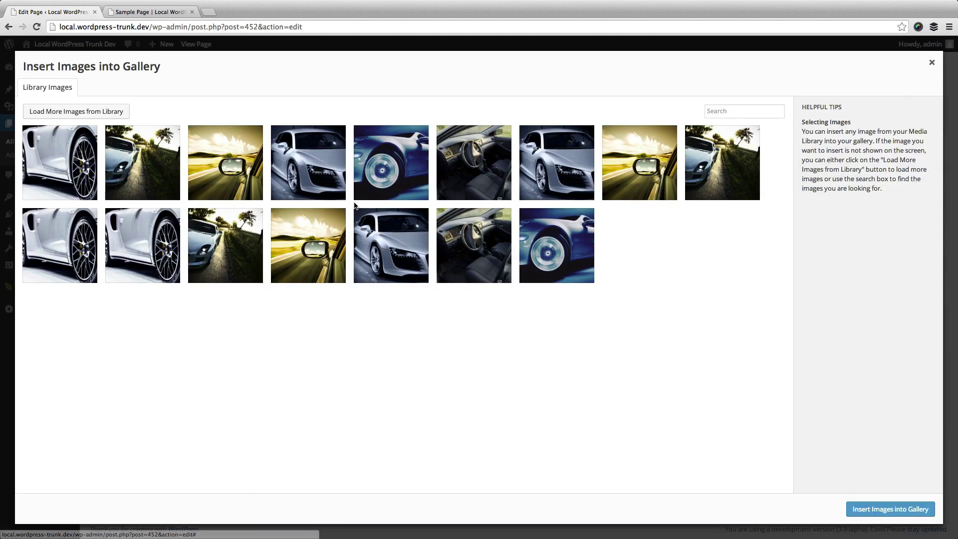
click(291, 240)
click(408, 242)
click(461, 242)
click(525, 242)
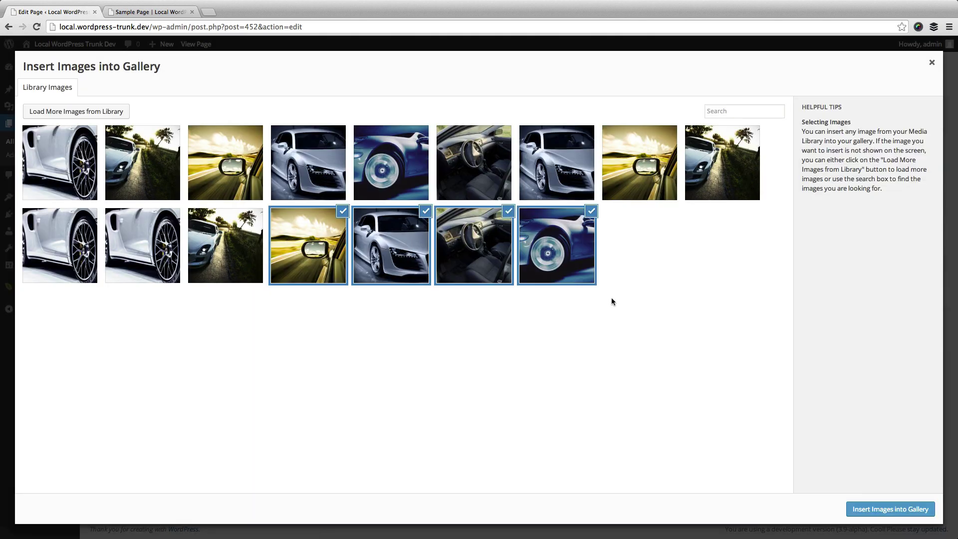
click(902, 512)
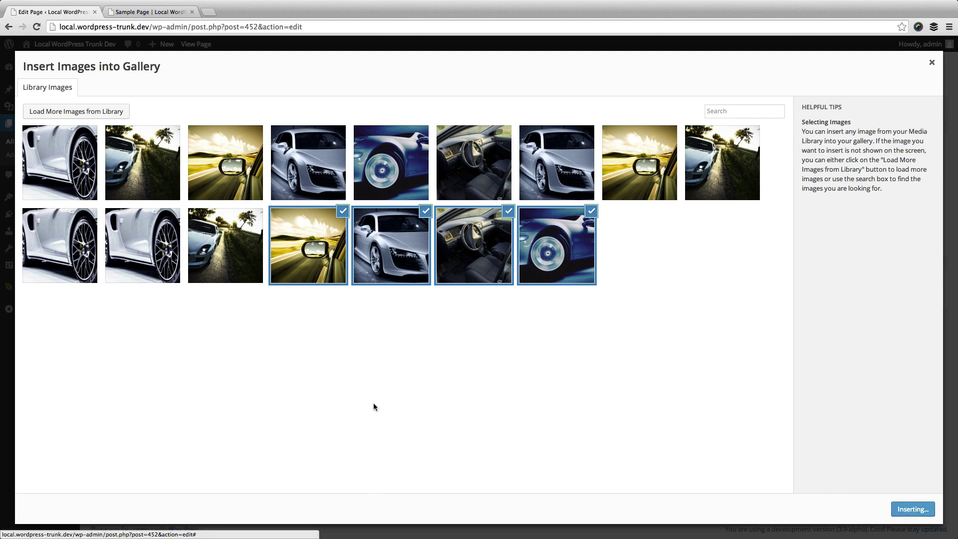
- Embed This Post's Gallery shortcode in the page content and update Sample Page
scroll(432, 345, down, 4)
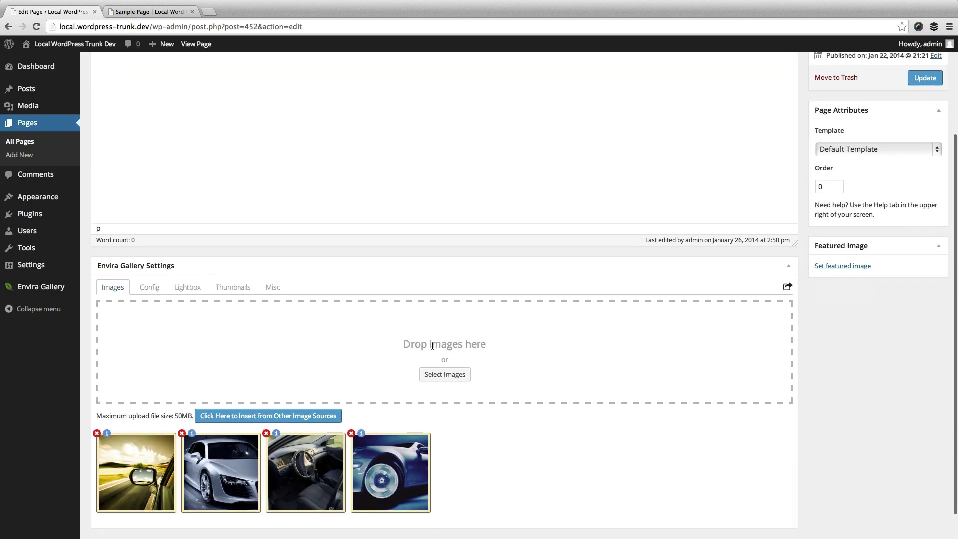
scroll(432, 345, up, 5)
scroll(429, 343, up, 2)
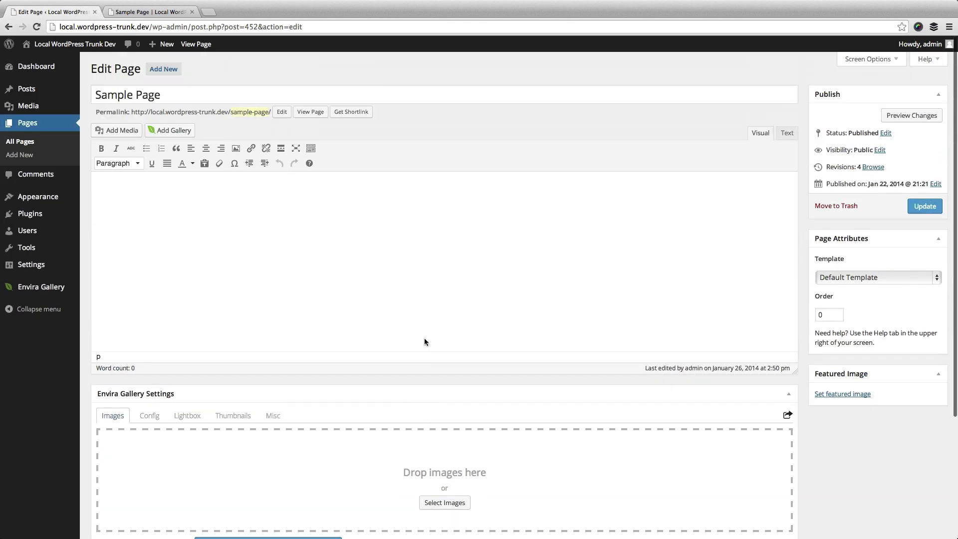
click(175, 131)
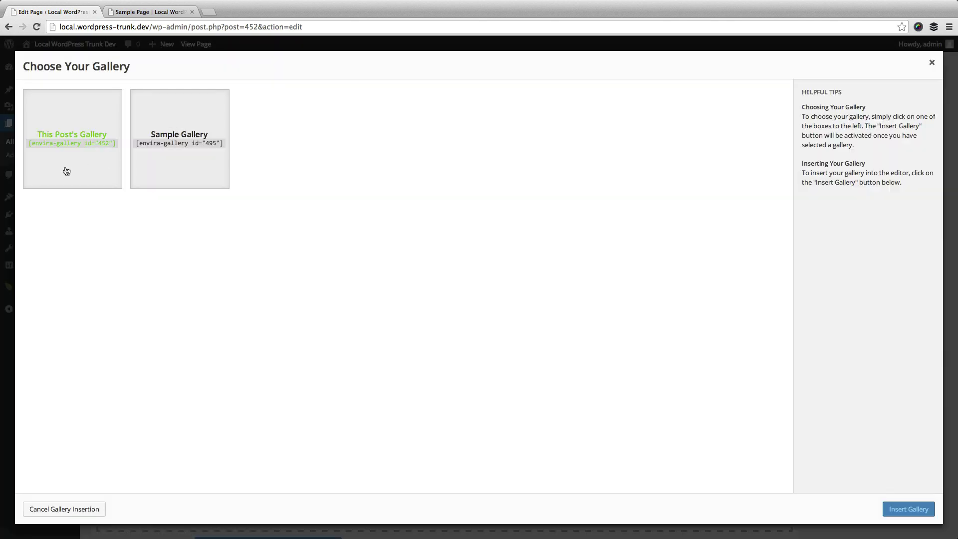
click(67, 173)
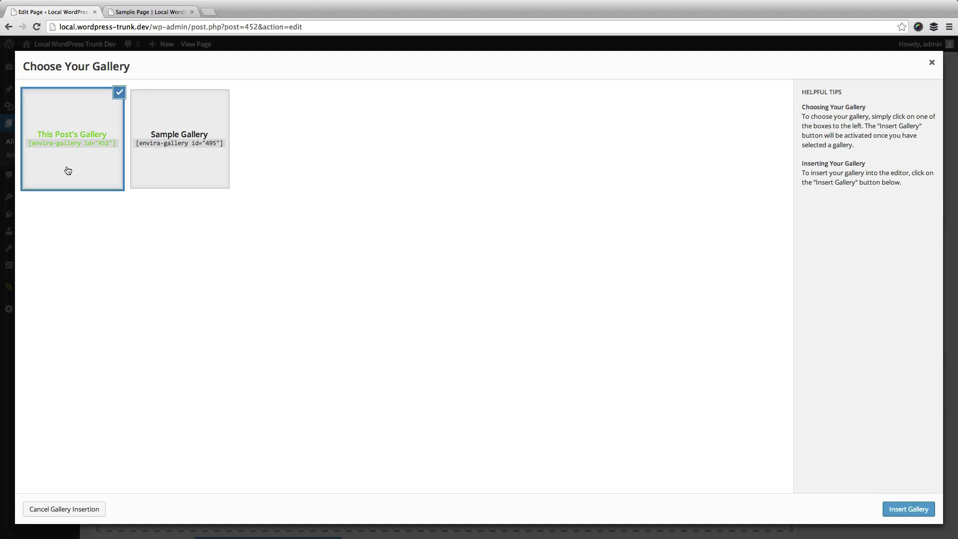
click(918, 510)
click(925, 206)
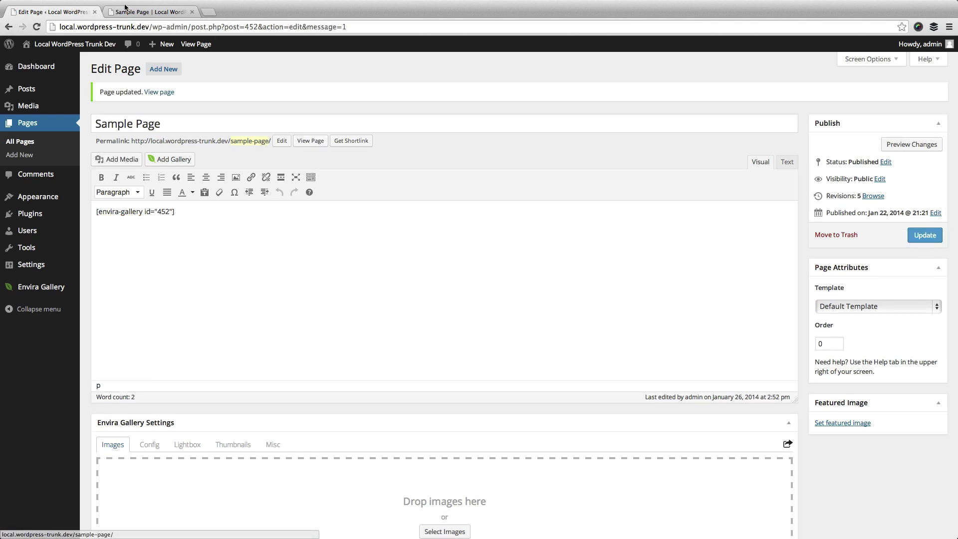
- Reload the live Sample Page to show the new car gallery
click(142, 14)
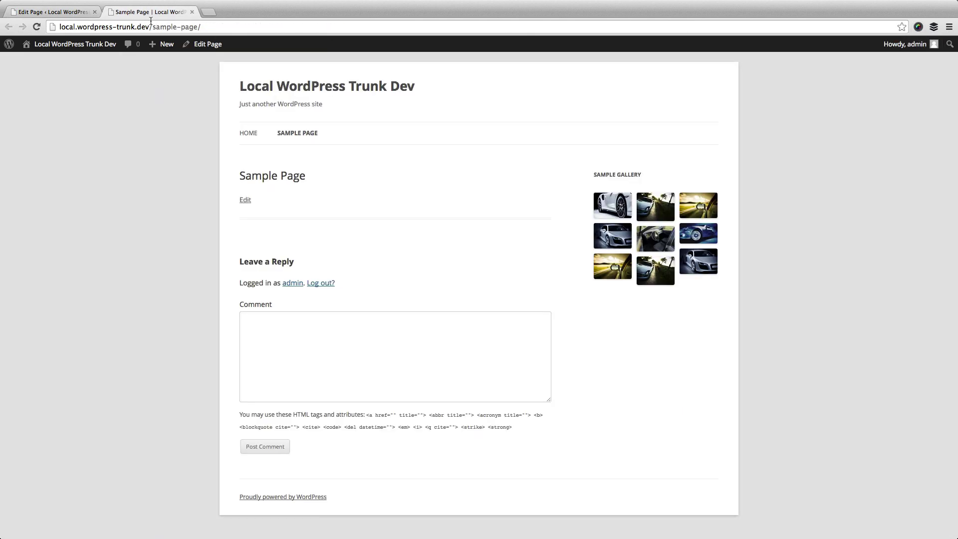
click(37, 26)
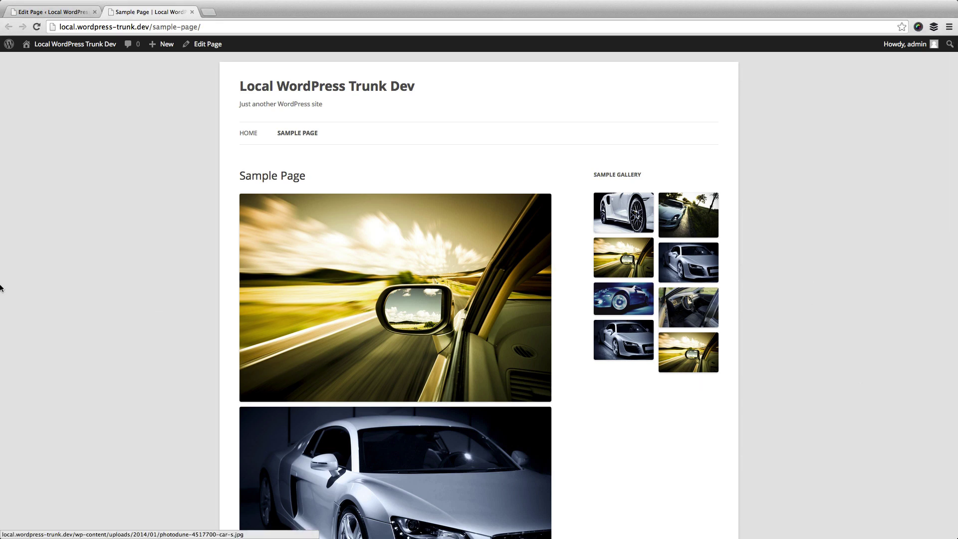
scroll(75, 278, down, 2)
- Browse in-page gallery photos in the lightbox, then open the sidebar car interior photo
click(394, 263)
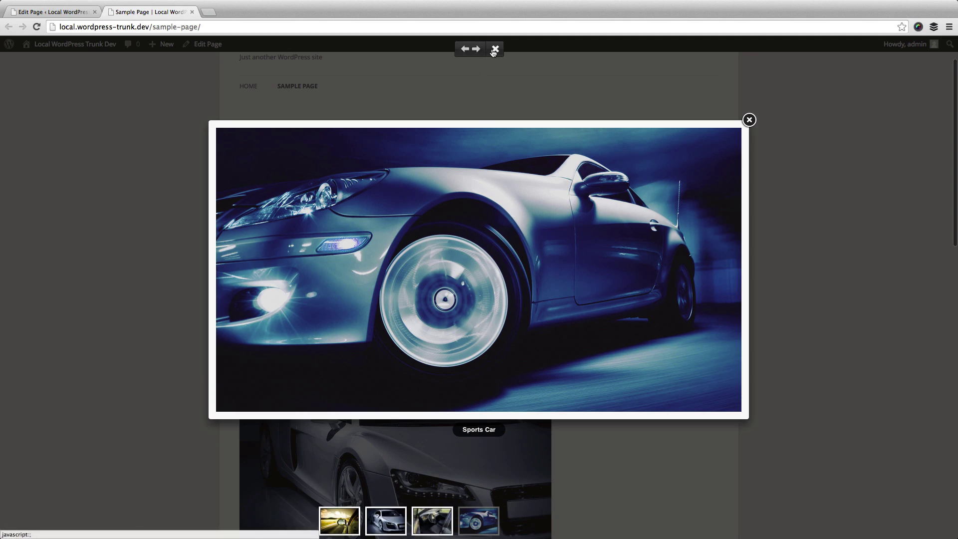
click(727, 270)
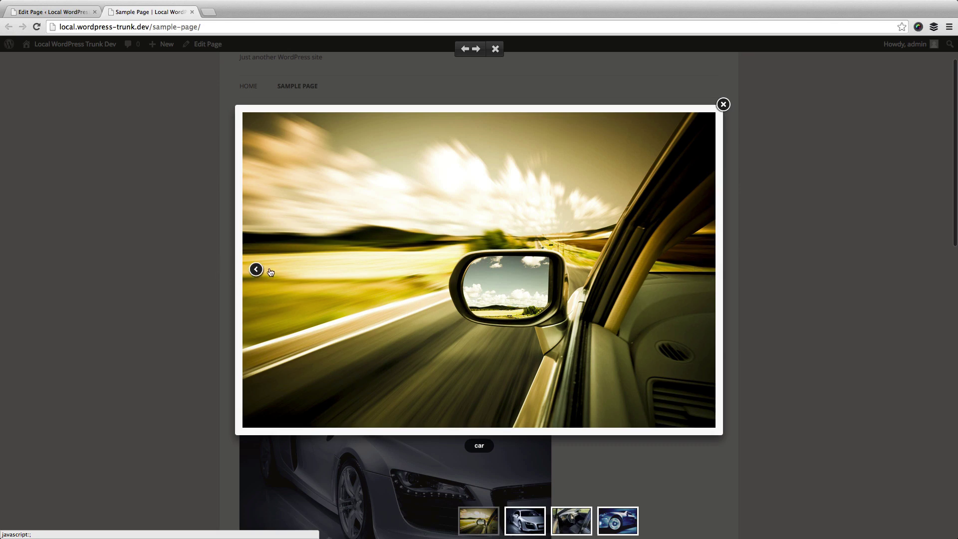
click(267, 271)
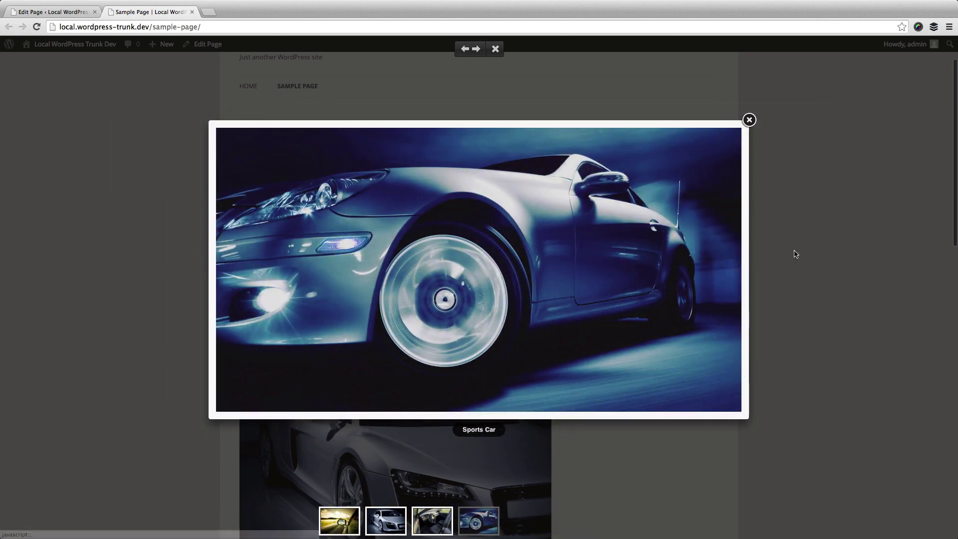
click(750, 120)
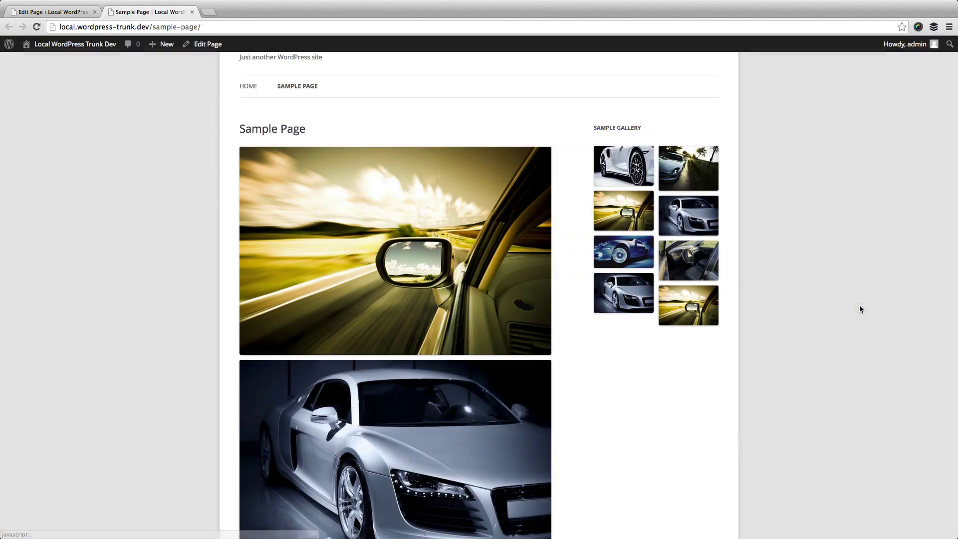
click(706, 266)
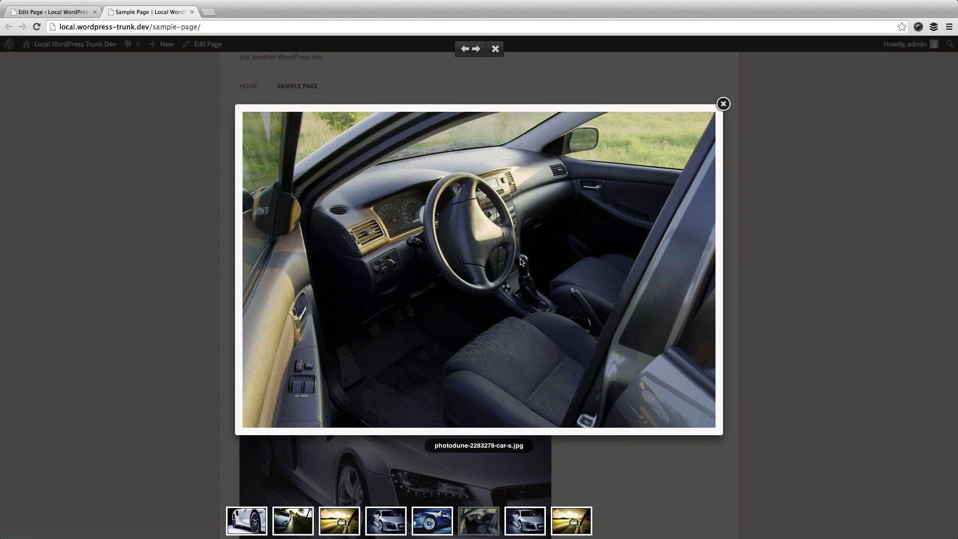
click(723, 104)
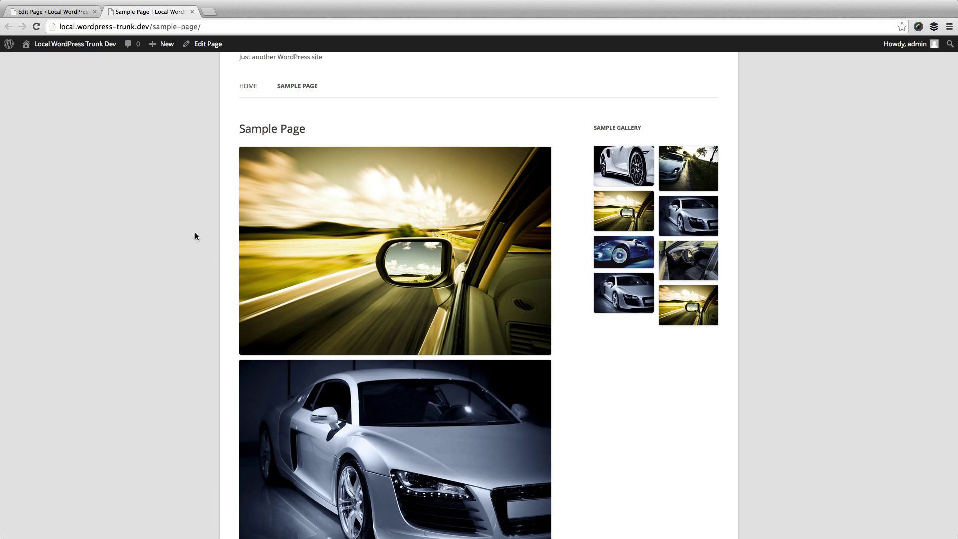
- In the Sample Page editor, show the gallery's Misc tab with empty Gallery Title and Slug
click(50, 11)
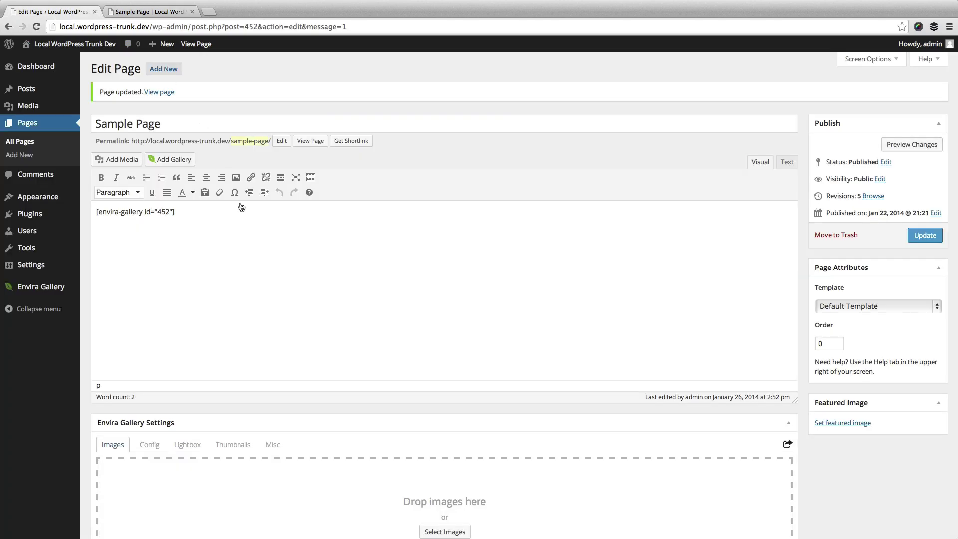
scroll(282, 343, down, 5)
click(273, 217)
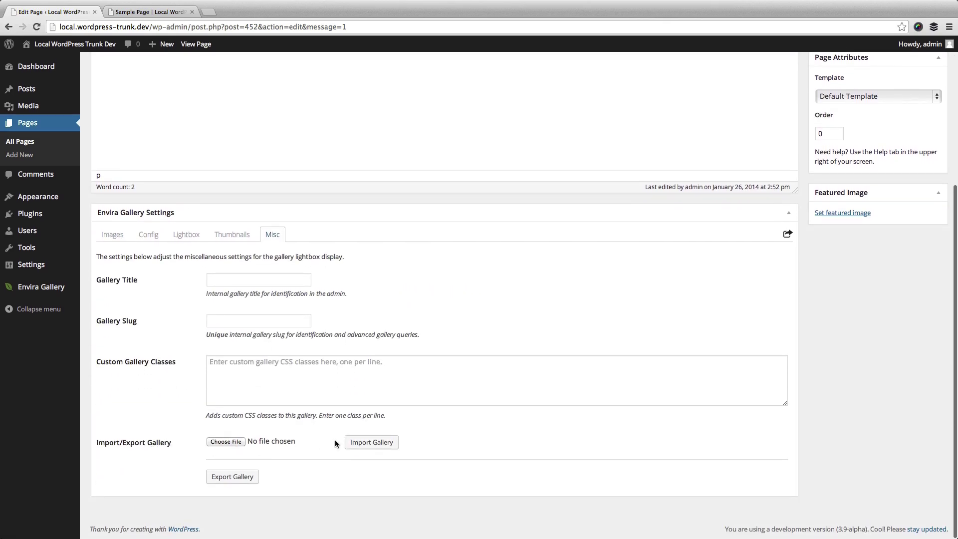